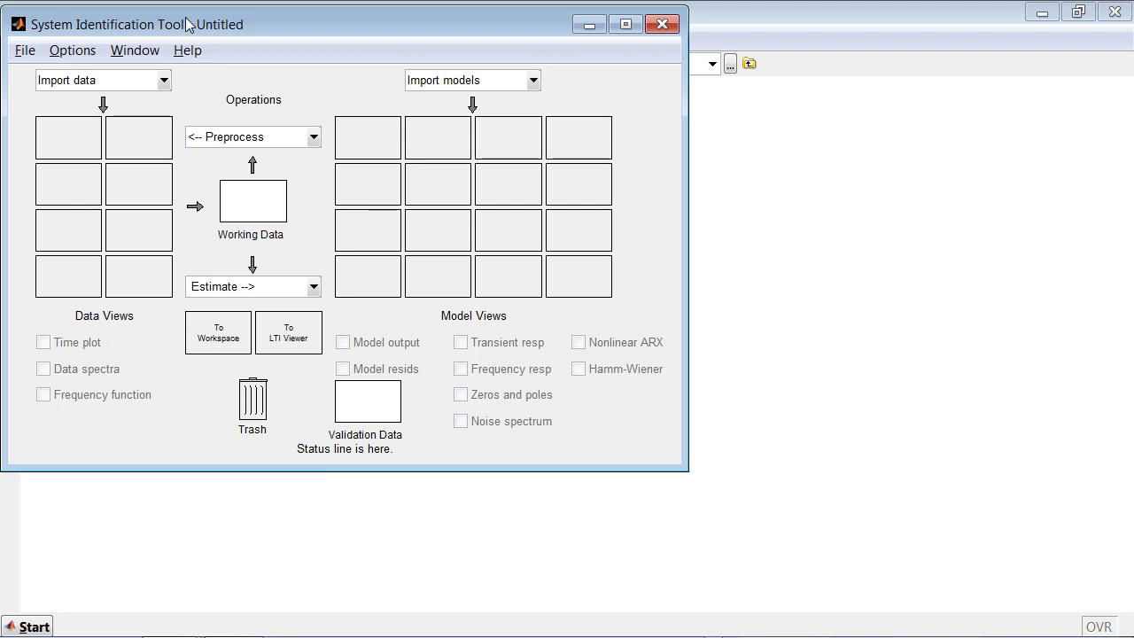
- Open the Import data dropdown to show the data import options
click(165, 80)
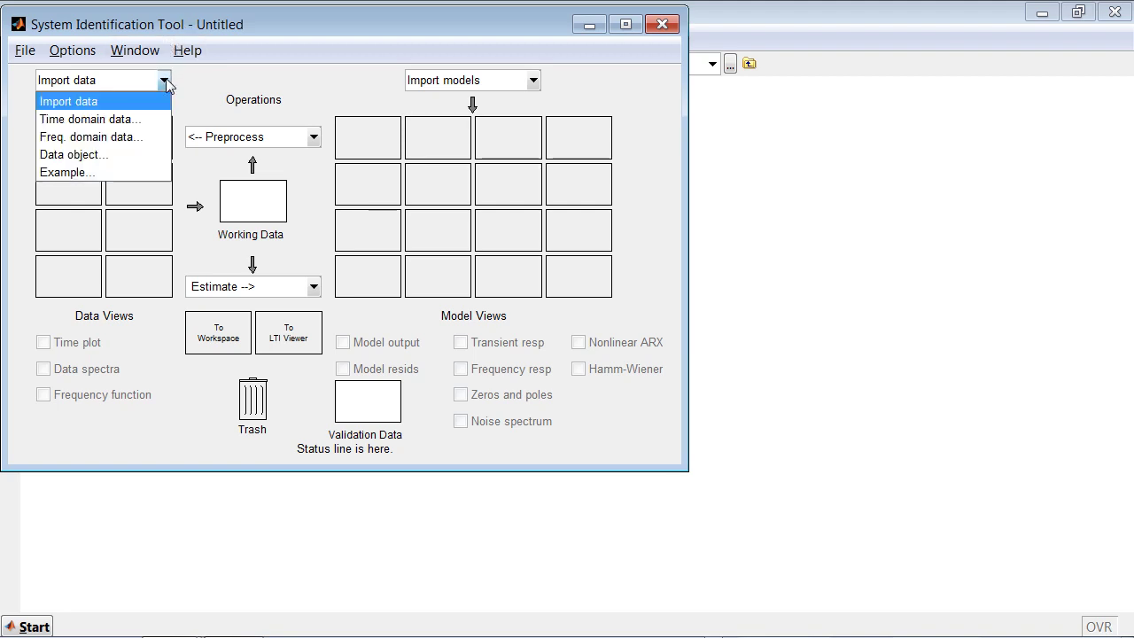
- Import time-domain data with input u, output y, starting time 0 and sampling interval 0.08
click(159, 118)
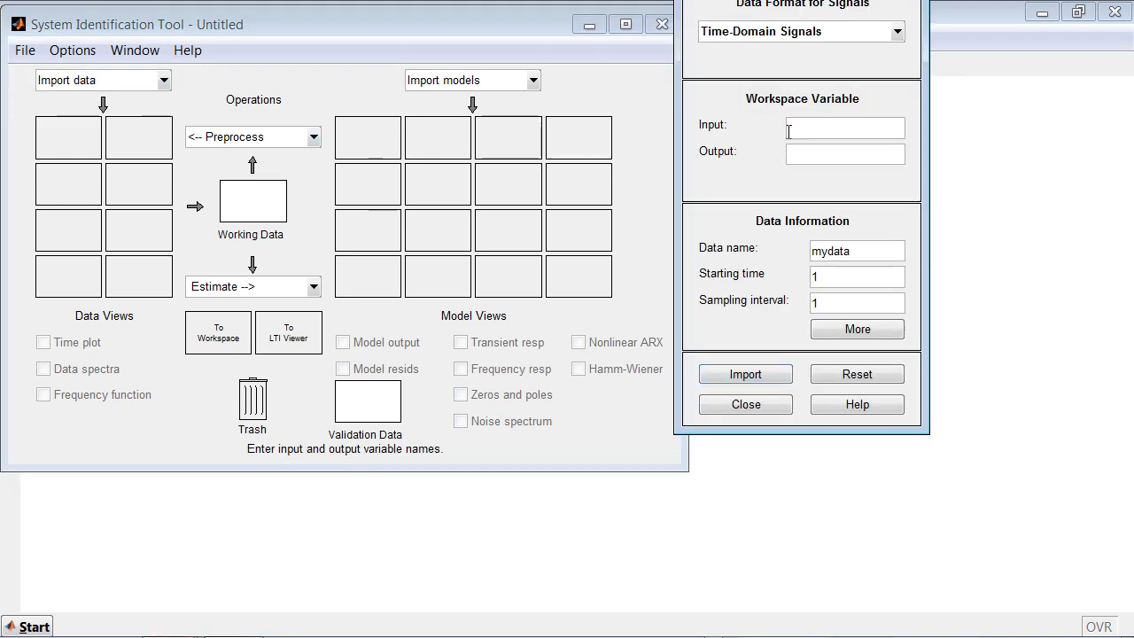
text(u)
click(803, 150)
text(y)
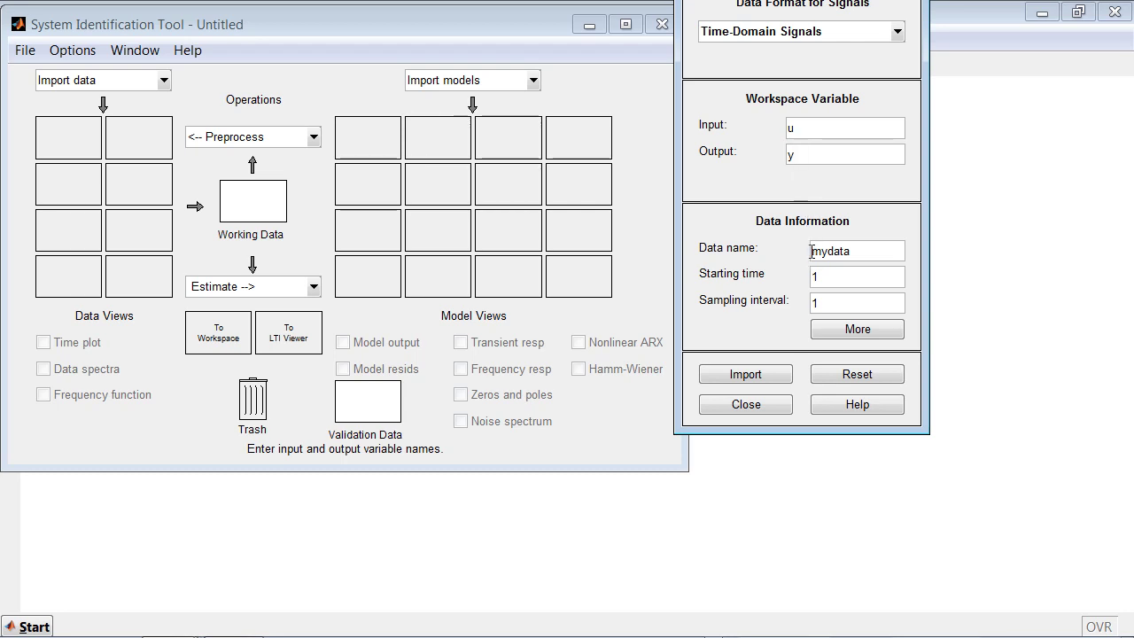
double_click(835, 280)
text(0)
double_click(826, 302)
text(0.08)
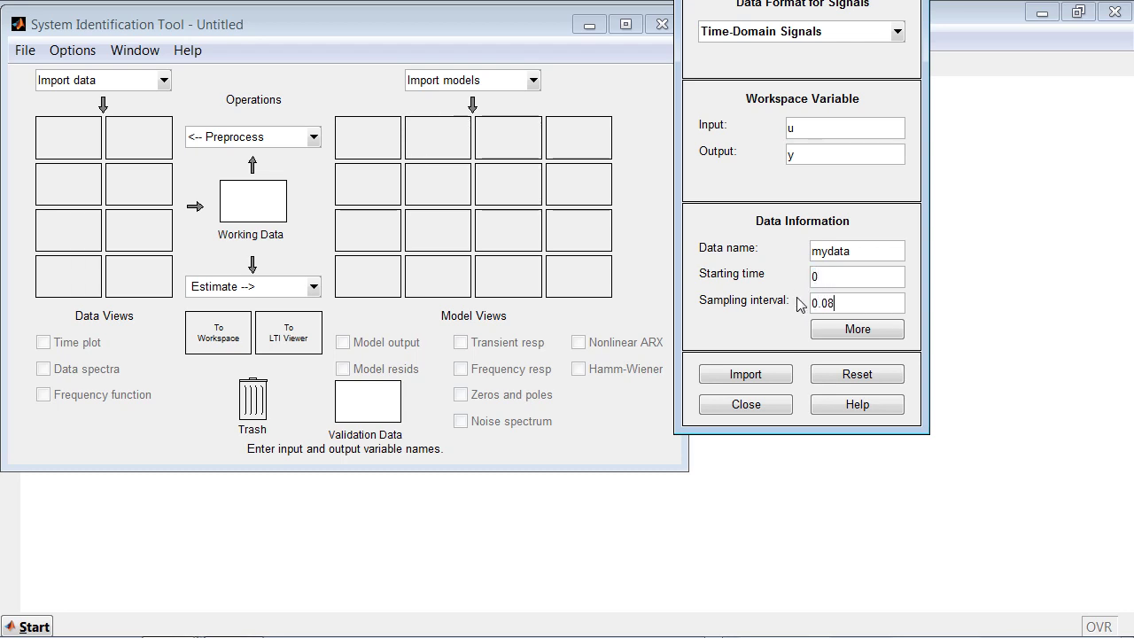
- Name the input channel power and output channel temperature, then import as mydata
click(837, 335)
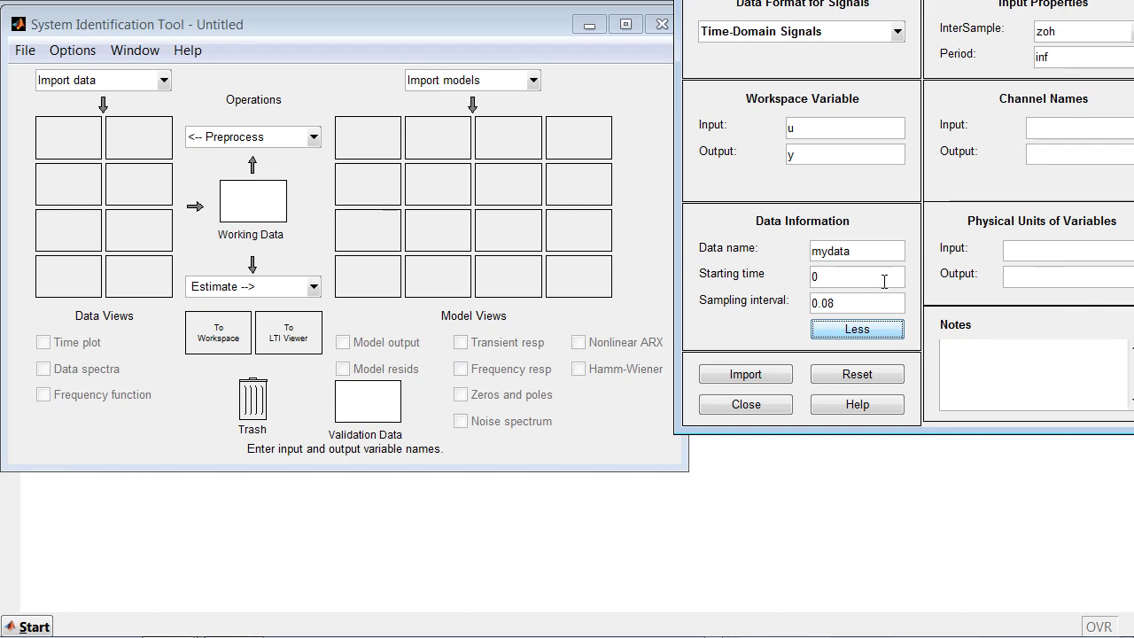
click(1092, 123)
text(power)
click(1082, 149)
text(temperature)
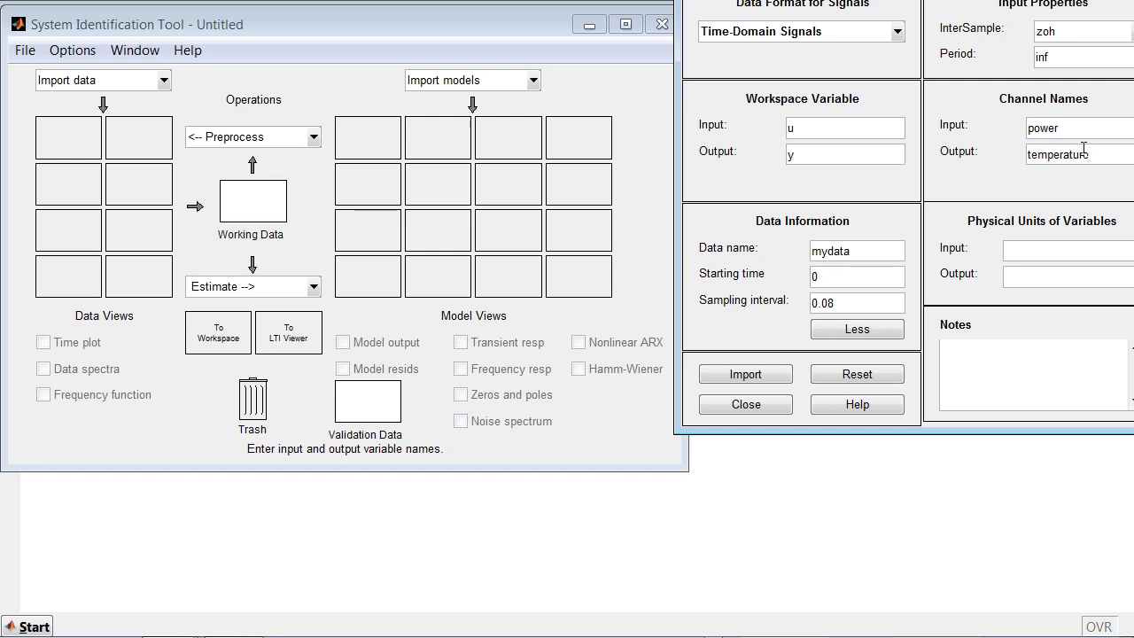
click(745, 374)
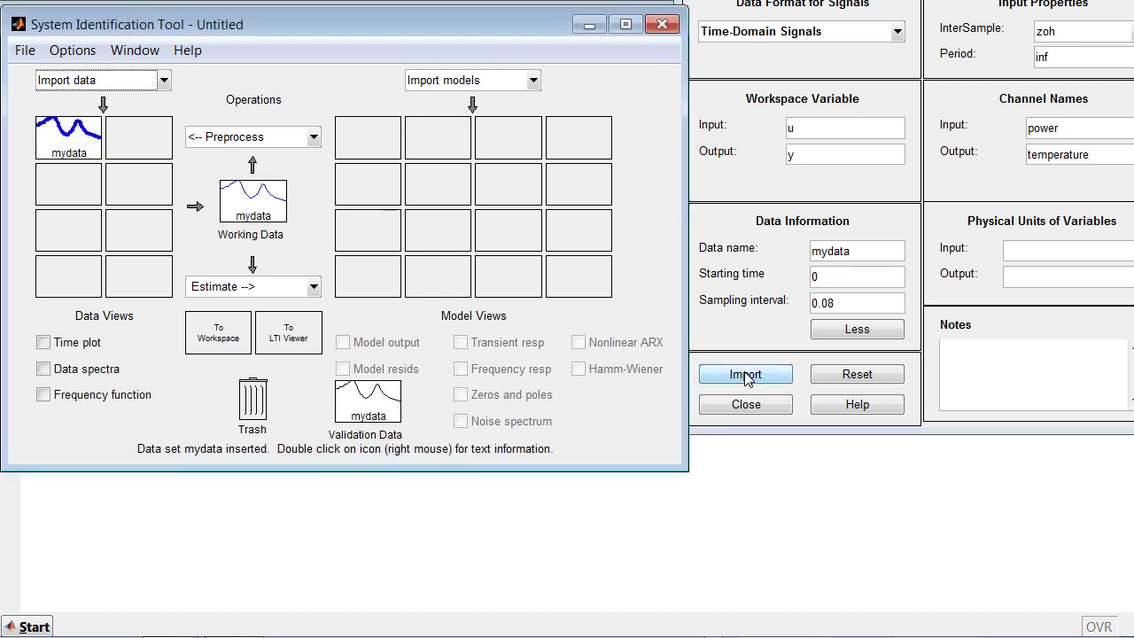
- Close the import dialog, export mydata to the MATLAB workspace, and enter advice(mydata)
click(746, 404)
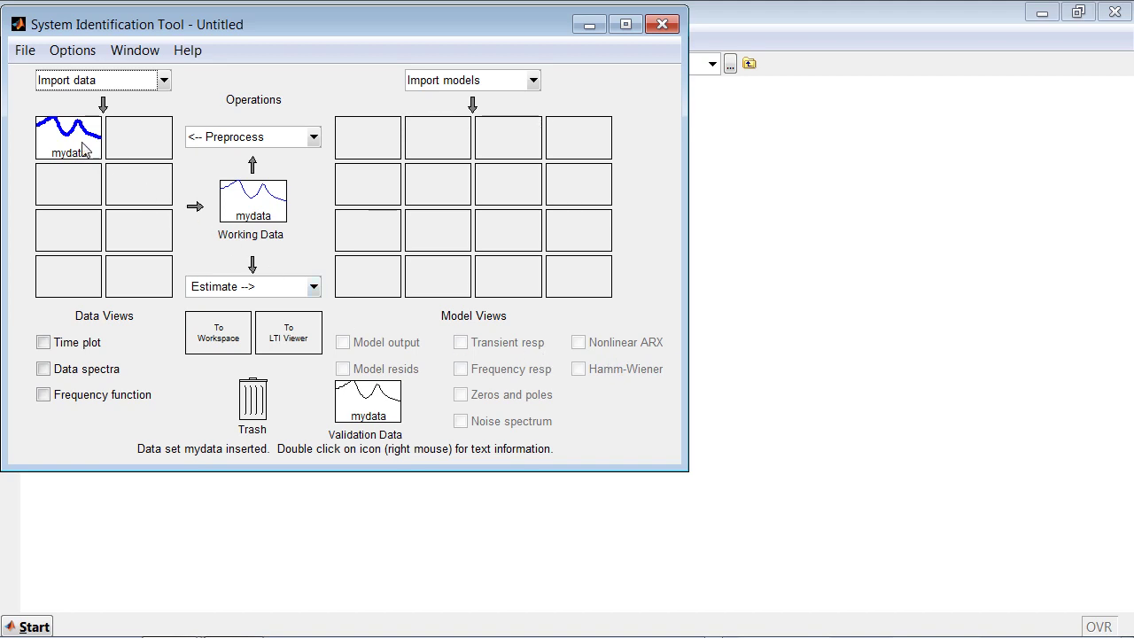
drag(77, 146, 226, 332)
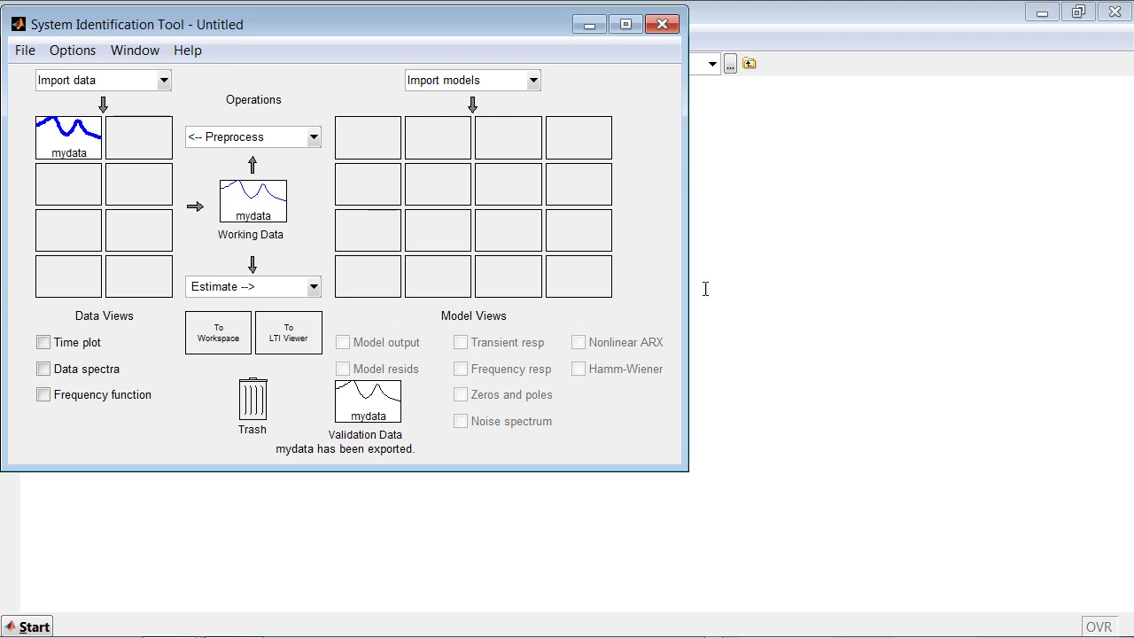
click(786, 266)
text(advice(mydata))
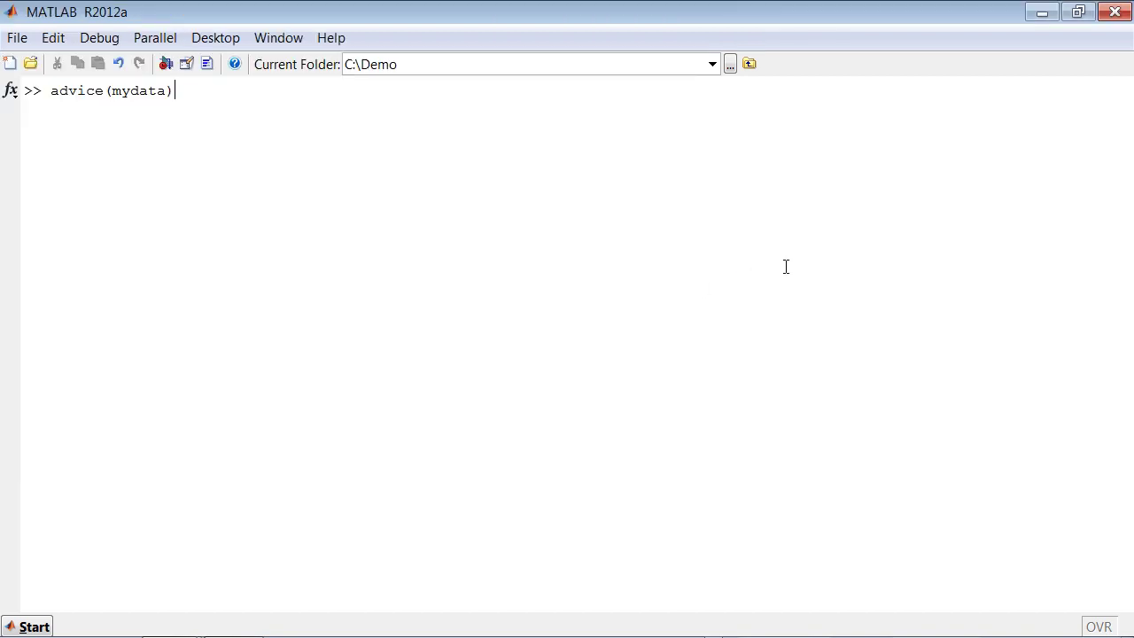
- Run advice(mydata), review the order-50 excitation warning, and return to System Identification Tool
key(Return)
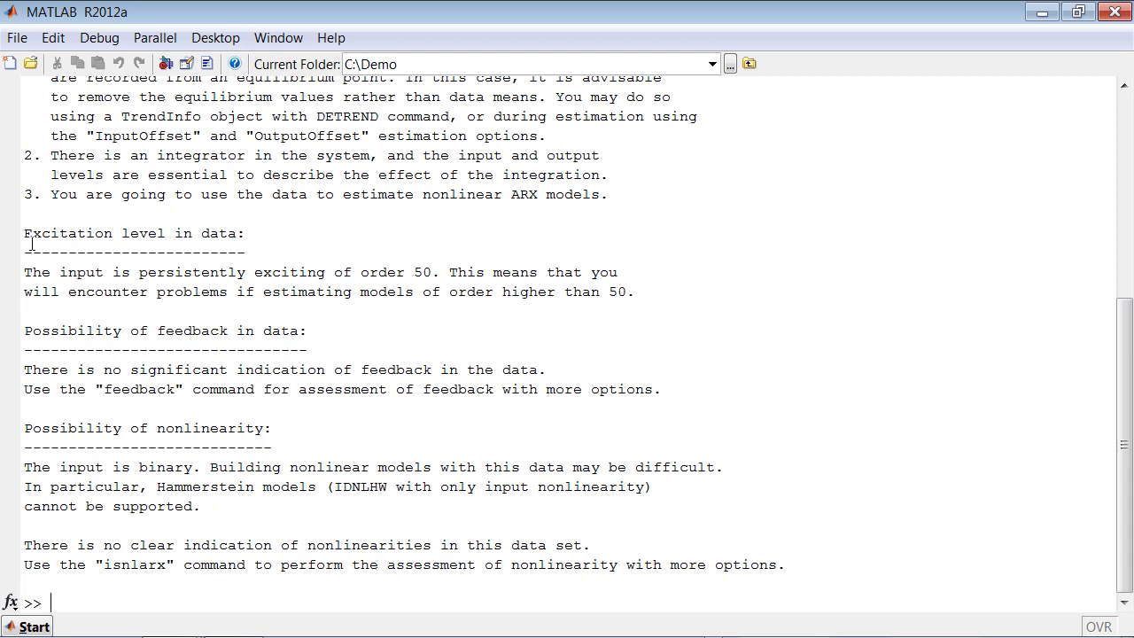
drag(25, 233, 268, 246)
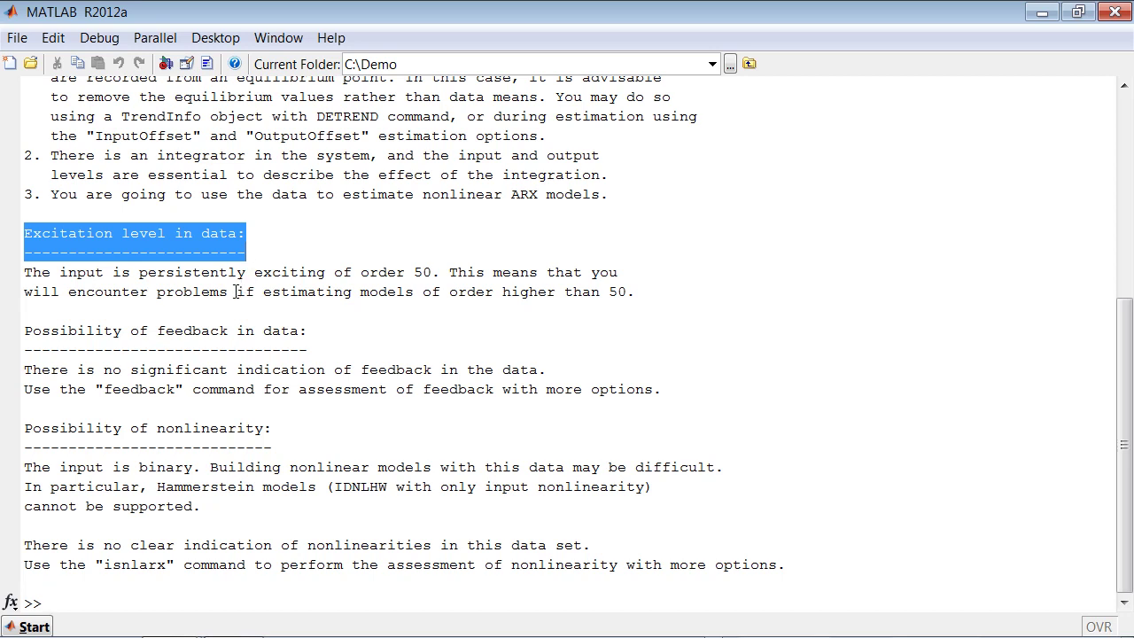
drag(235, 292, 631, 293)
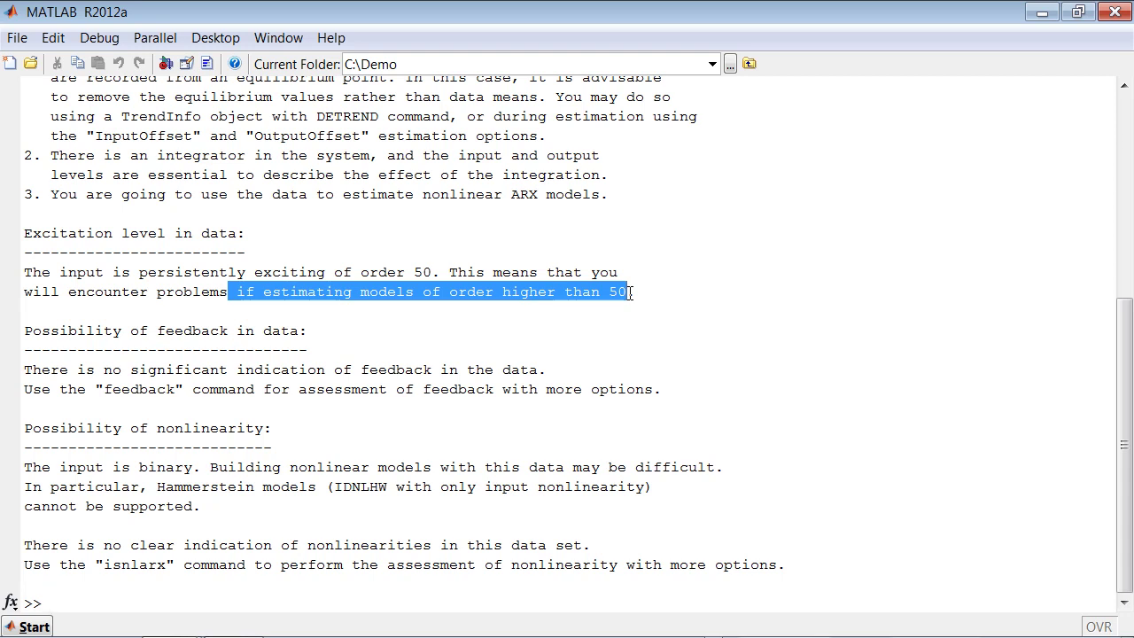
key(alt+Tab)
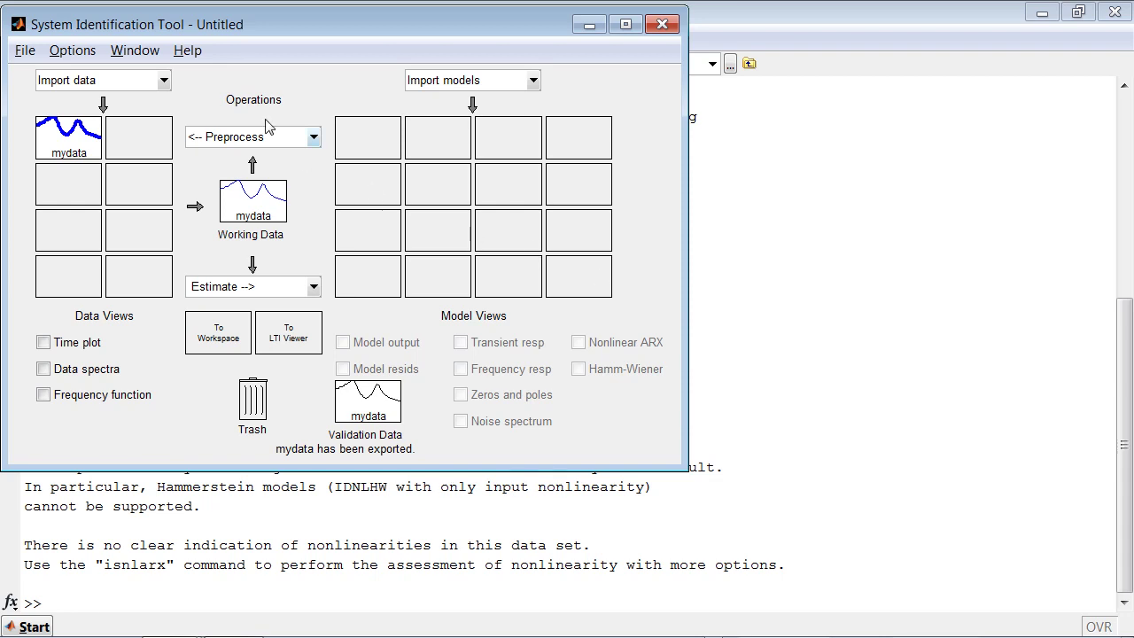
- Import the workspace data object datat (sampling interval 0.08) as a new data set
click(164, 81)
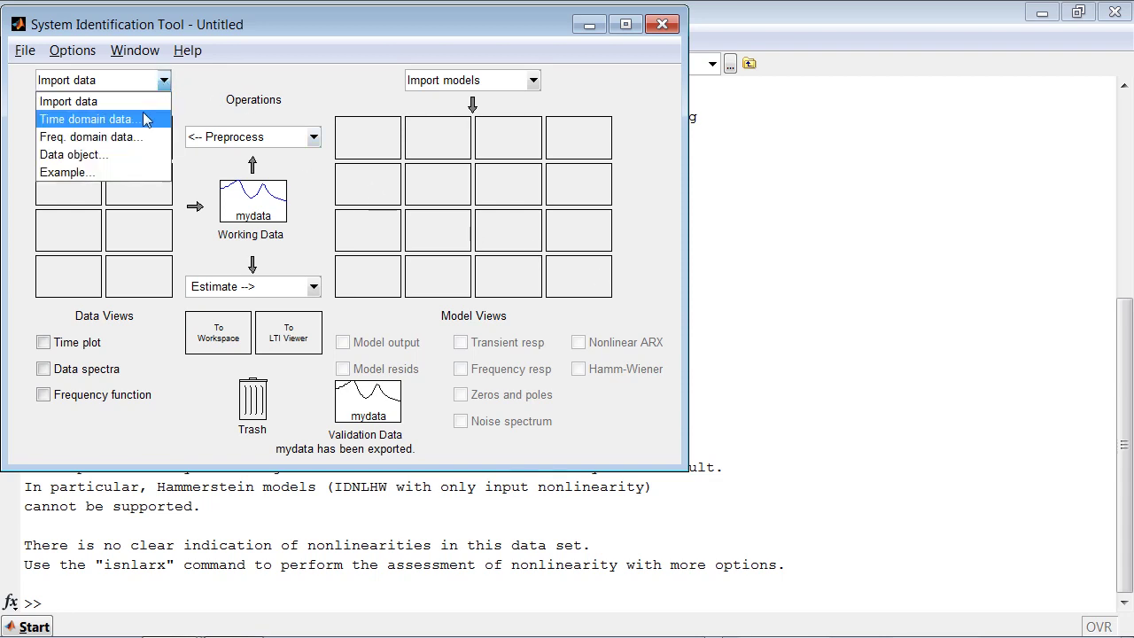
click(129, 154)
click(831, 127)
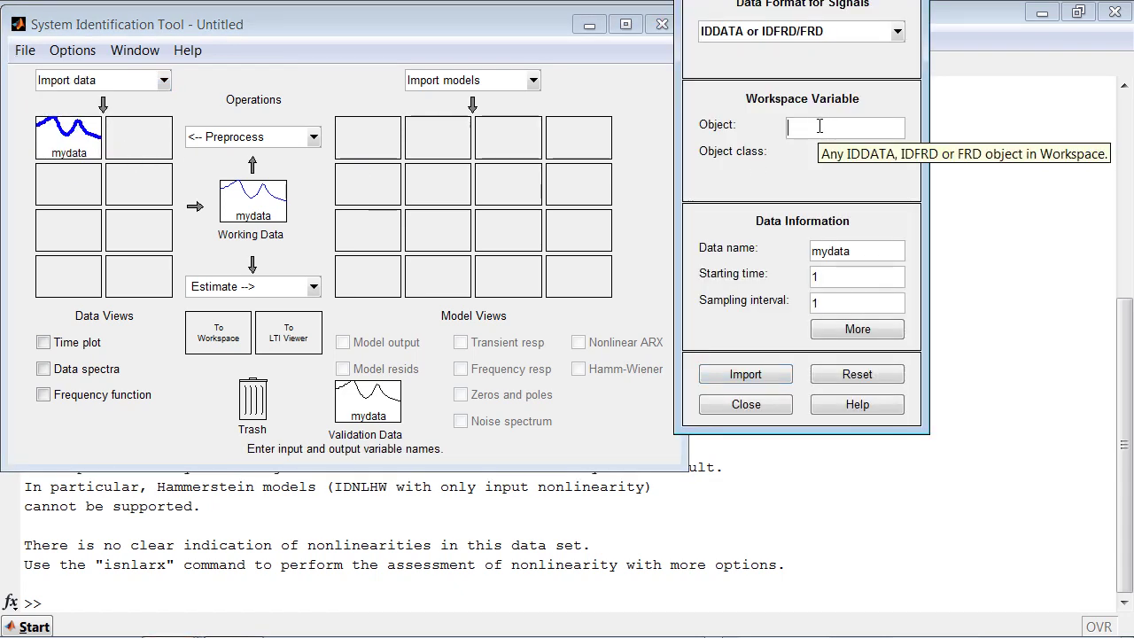
text(data)
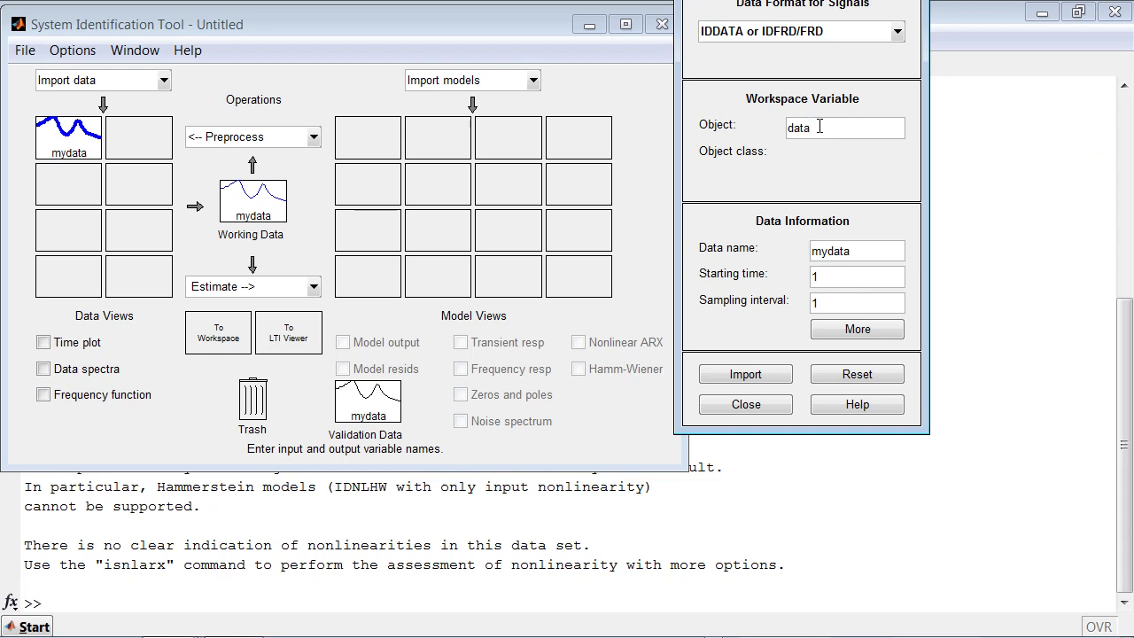
text(t)
key(Return)
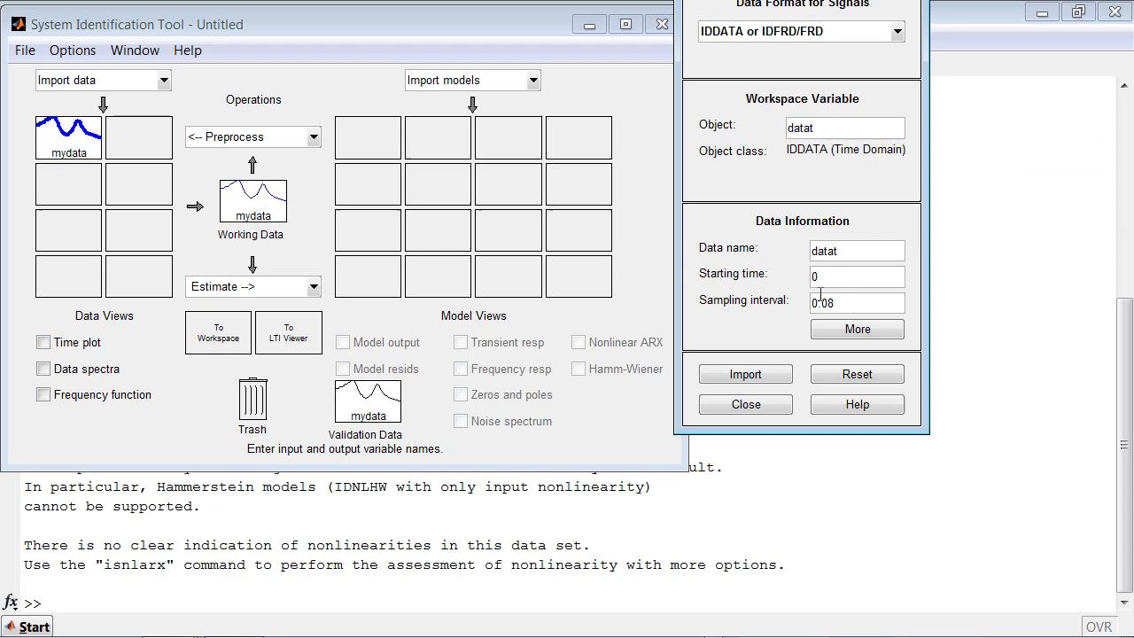
click(828, 334)
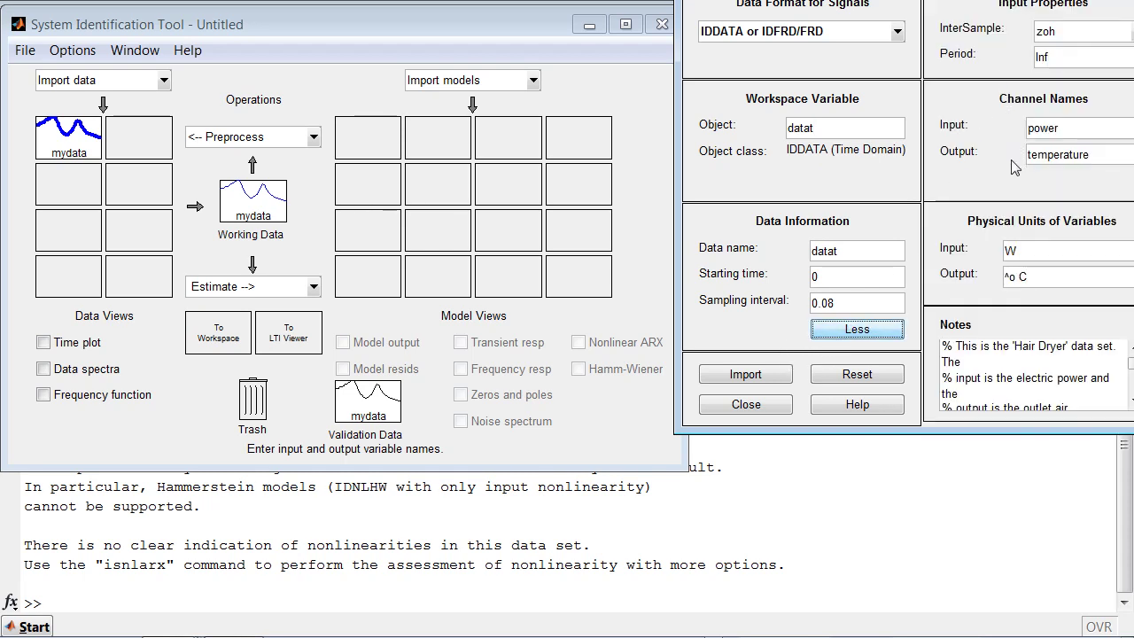
click(772, 377)
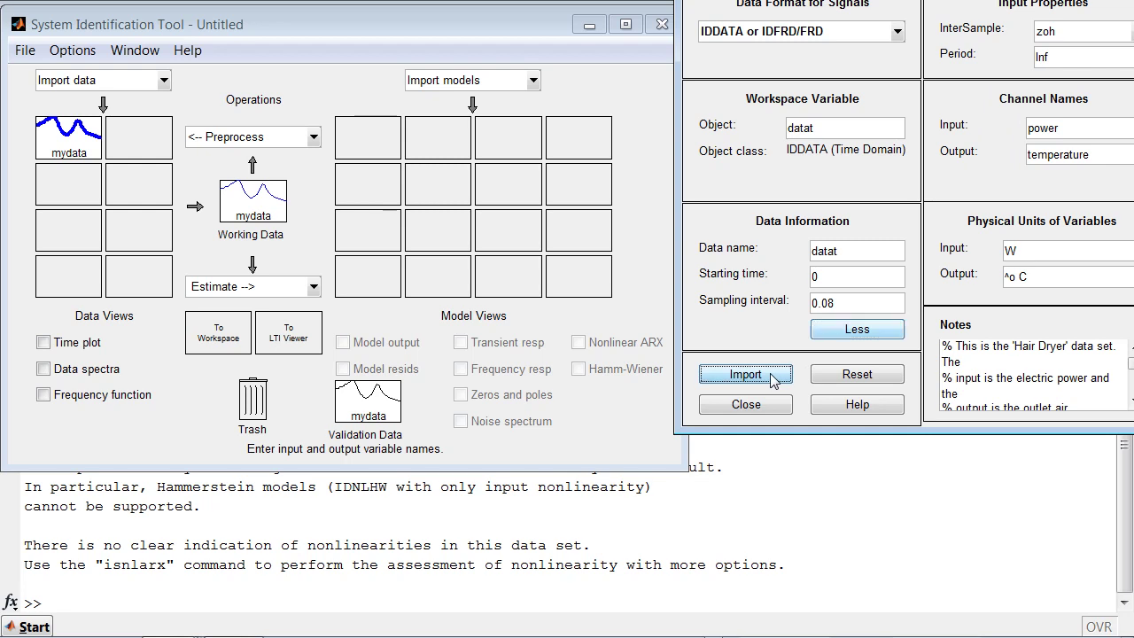
- Import the frequency-domain data object dataf and close the import window
drag(814, 128, 776, 129)
text(da)
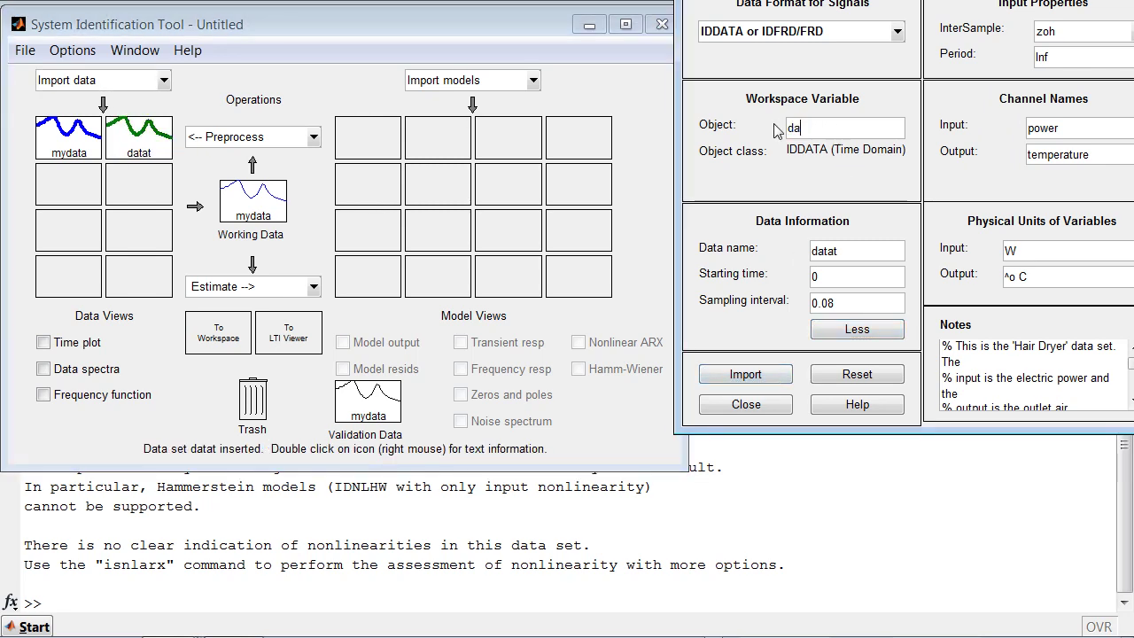
text(taf)
key(Return)
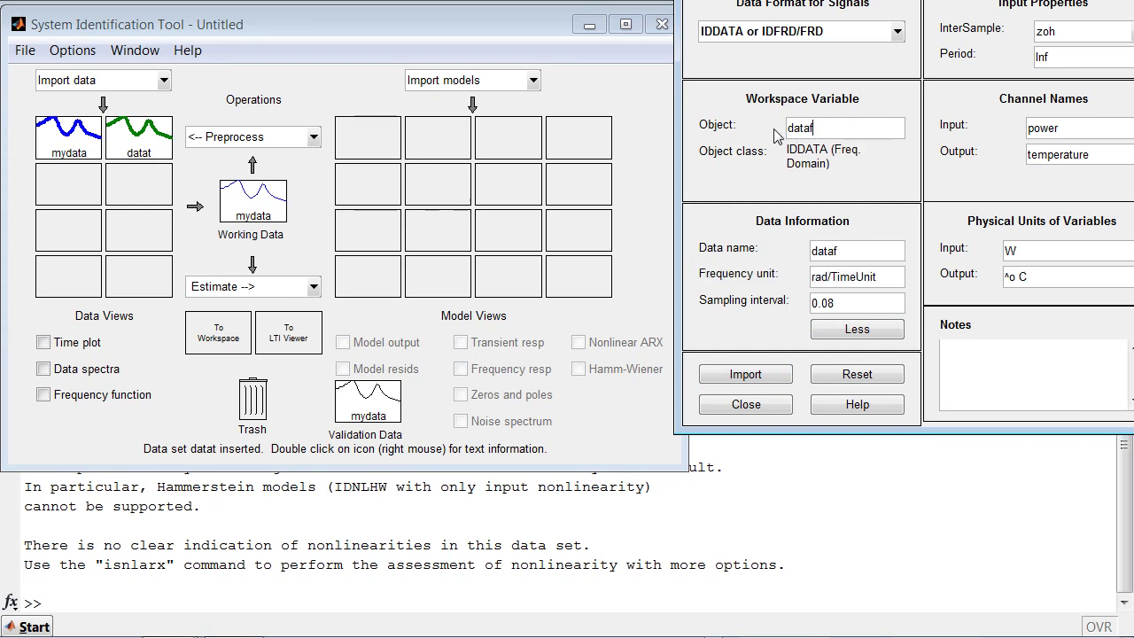
click(747, 375)
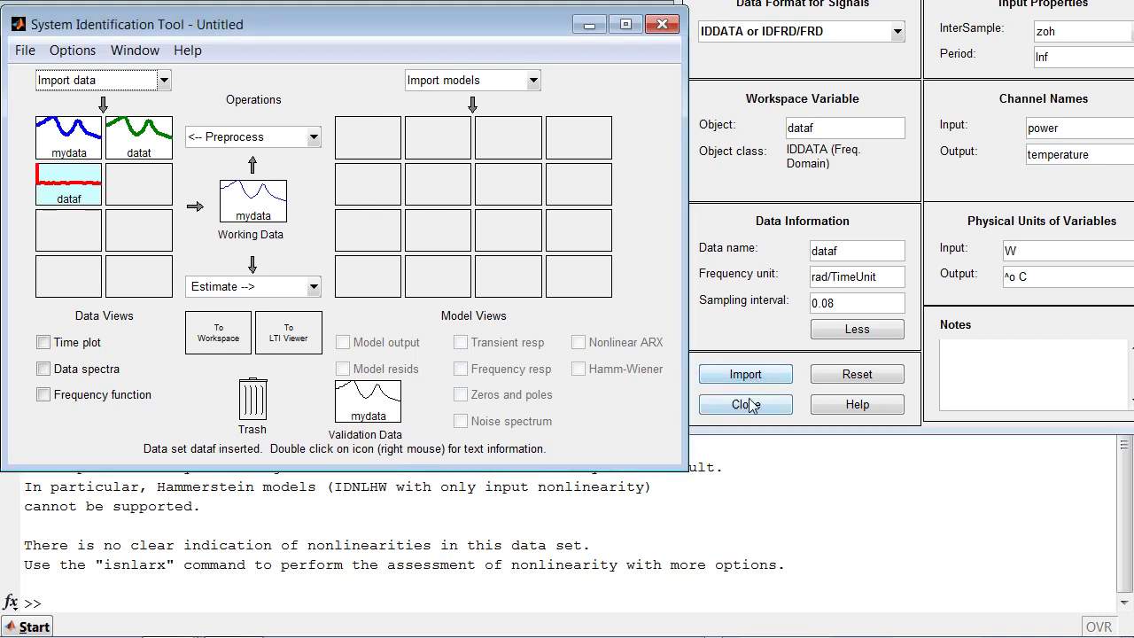
click(748, 400)
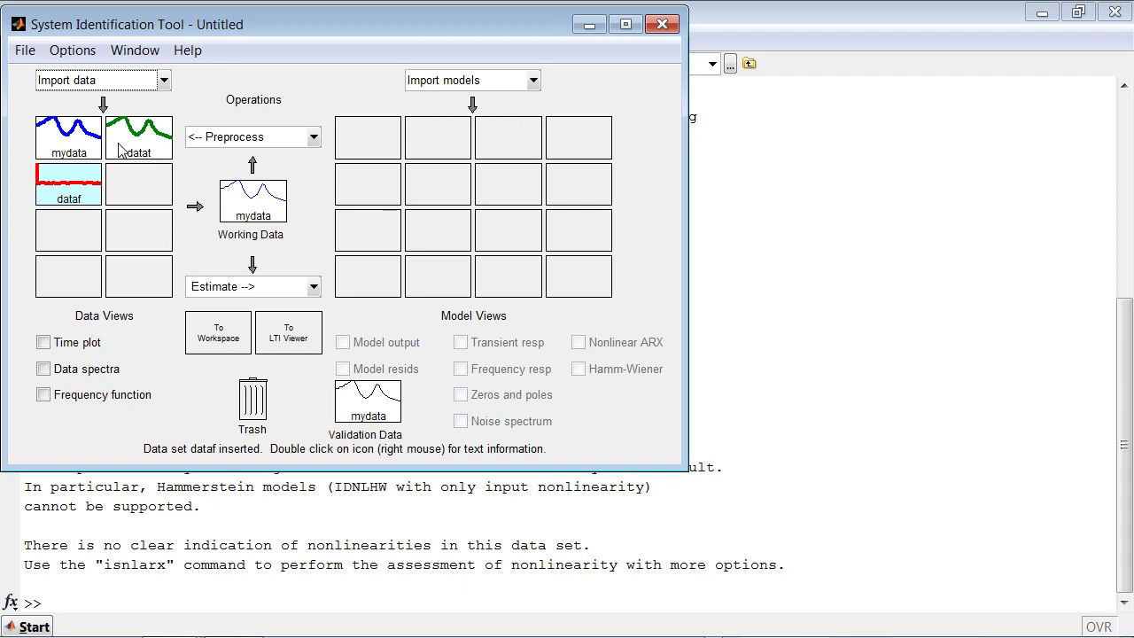
- Set dataf as working data and datat as validation data, trash mydata, and reorder the icons
drag(121, 151, 266, 206)
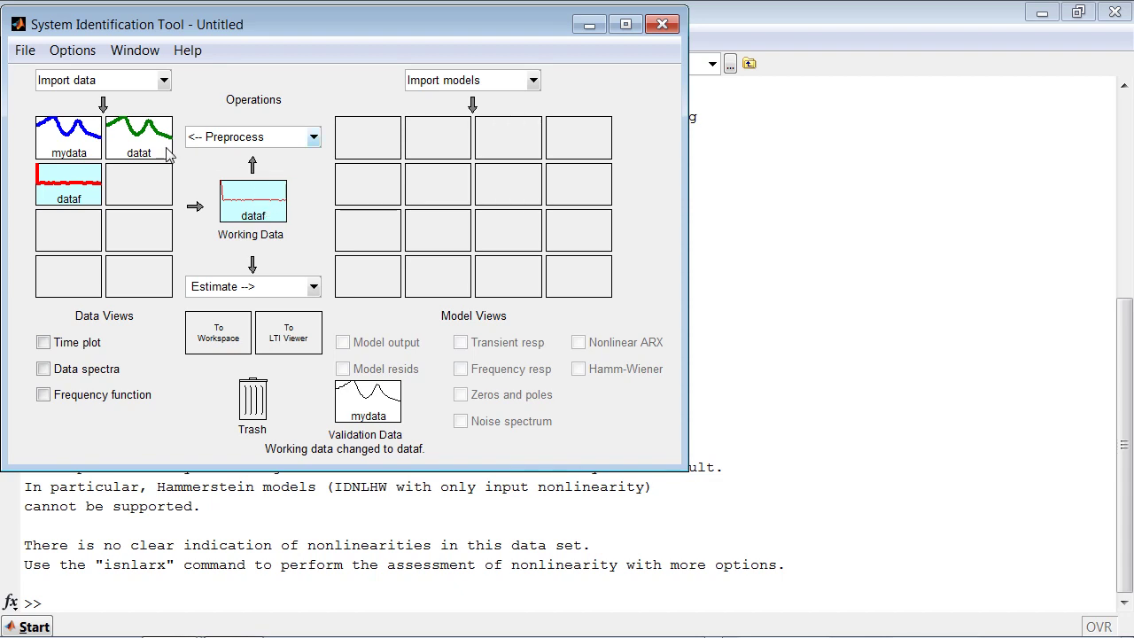
drag(157, 149, 371, 401)
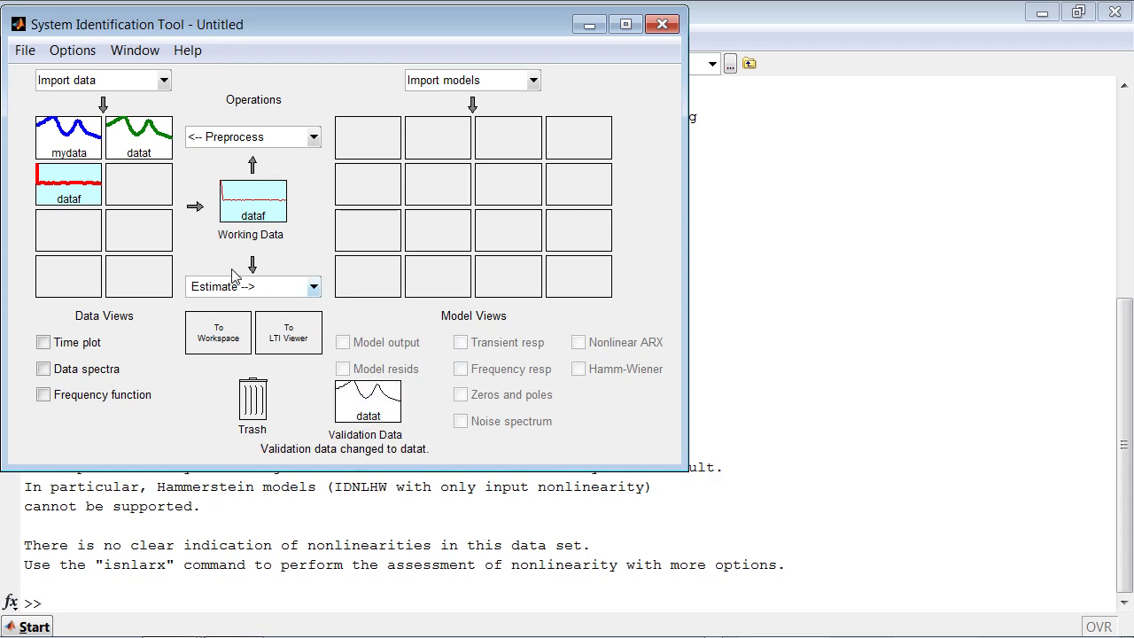
drag(81, 143, 257, 403)
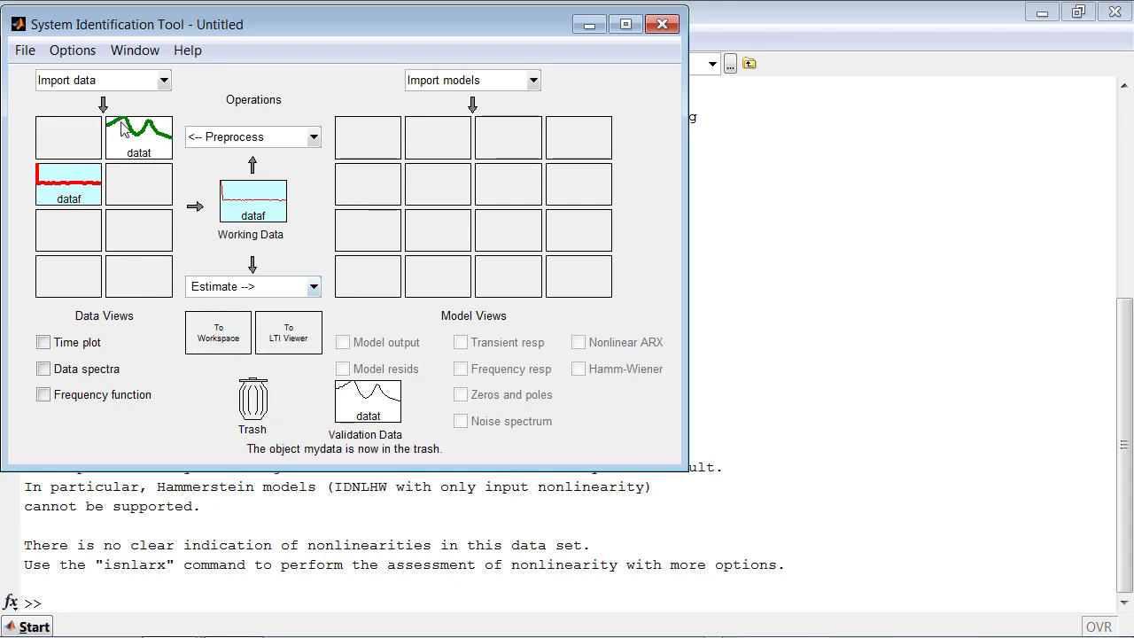
drag(124, 128, 76, 134)
drag(73, 186, 144, 144)
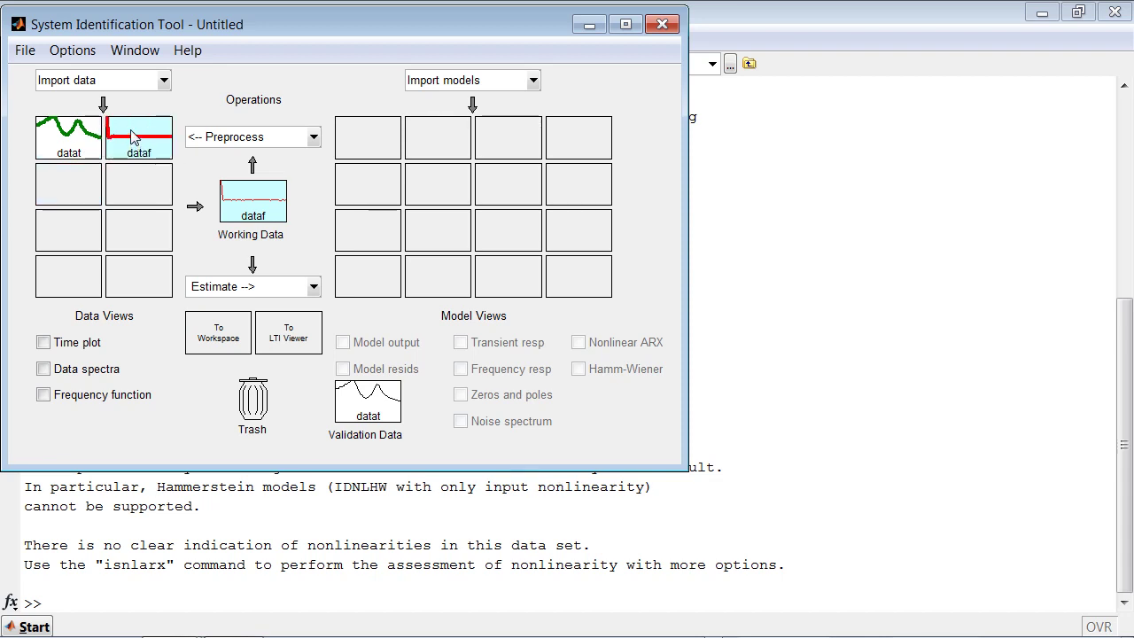
click(131, 133)
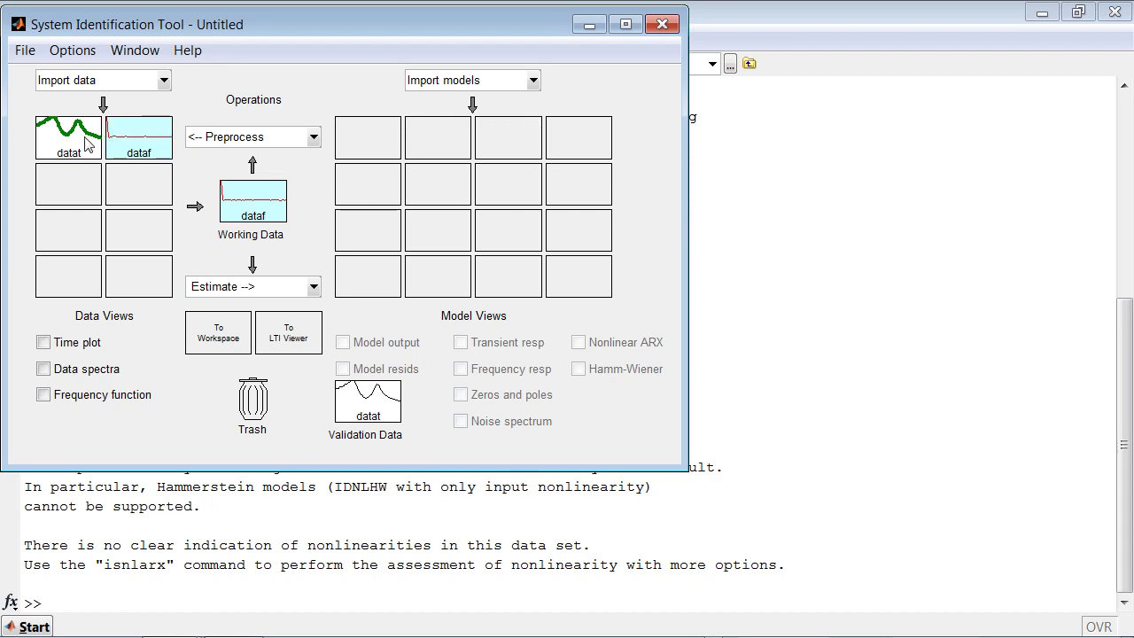
click(44, 344)
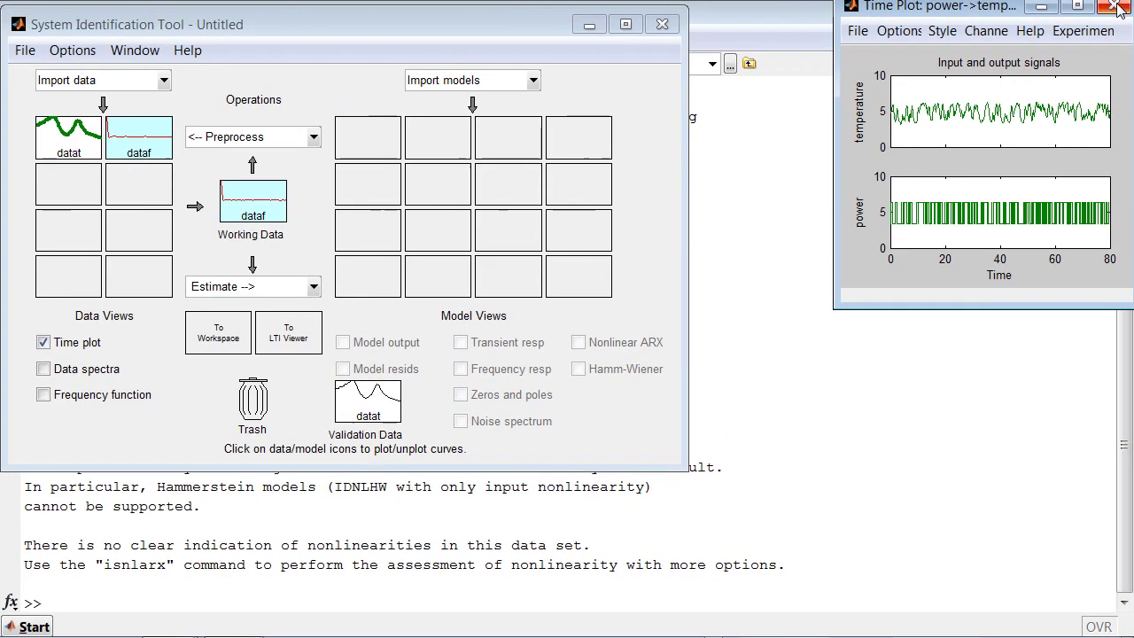
click(1113, 7)
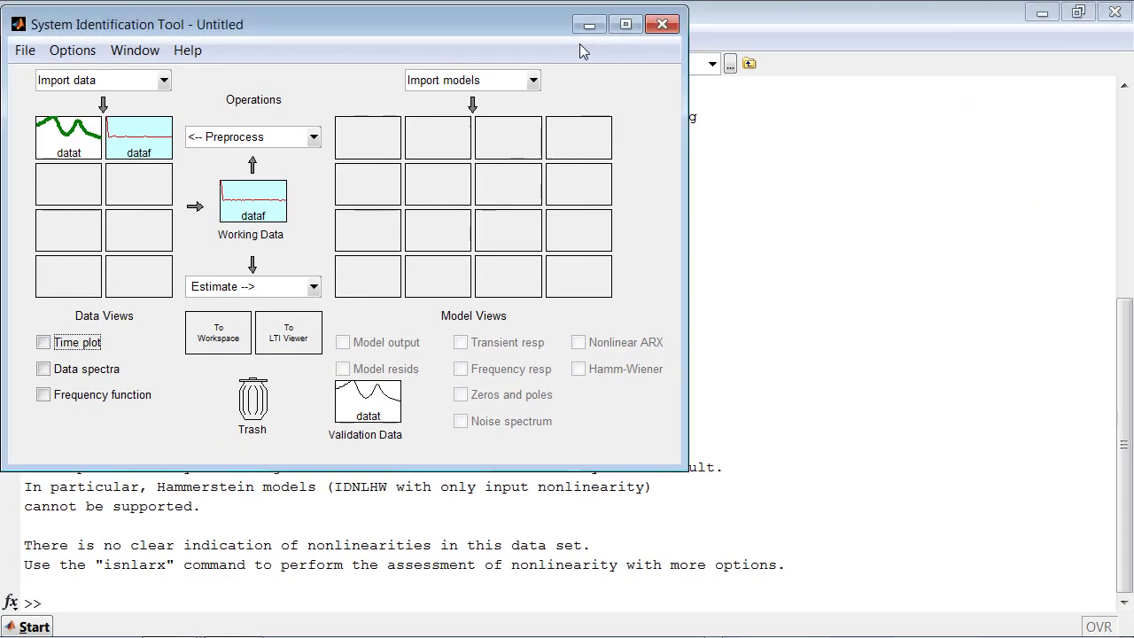
click(88, 130)
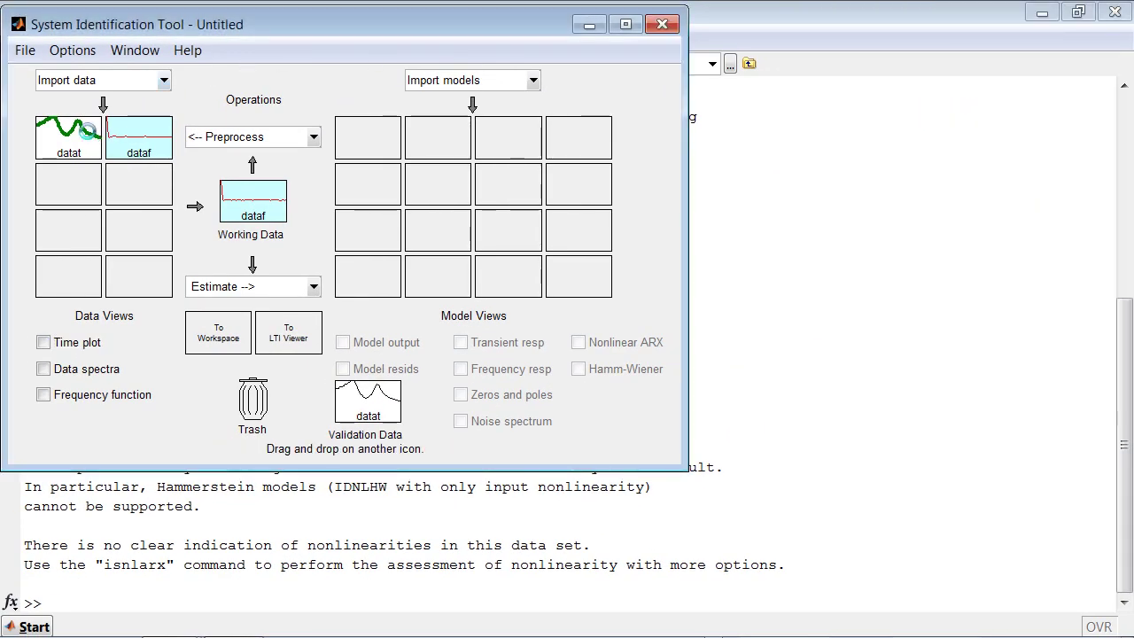
- Select dataf and show its Data spectra and Frequency function plots
click(133, 138)
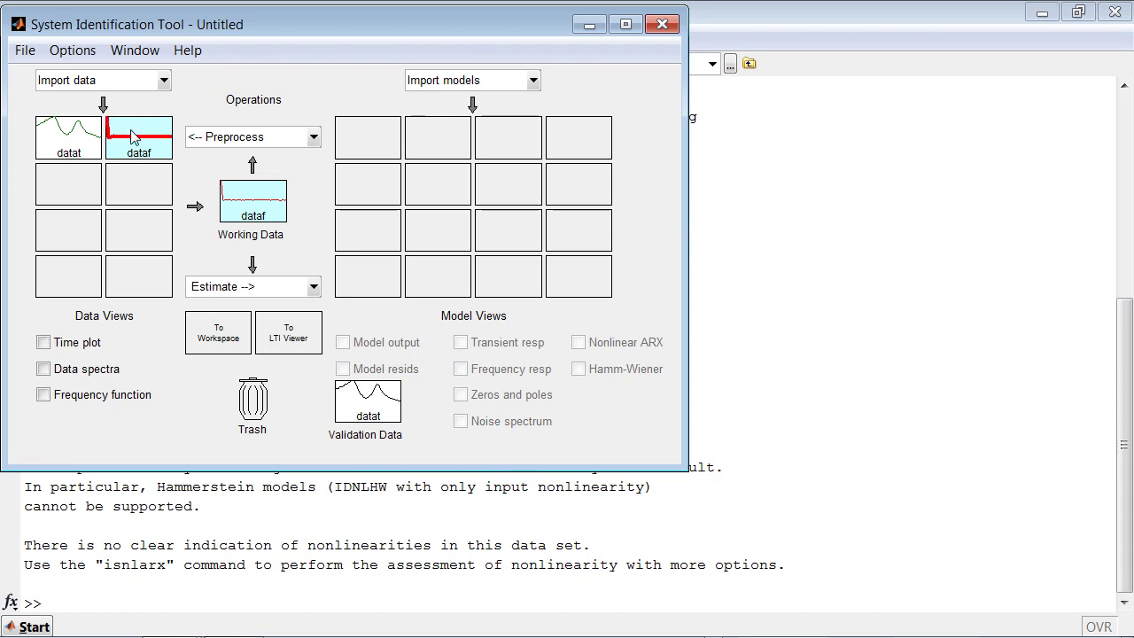
click(43, 369)
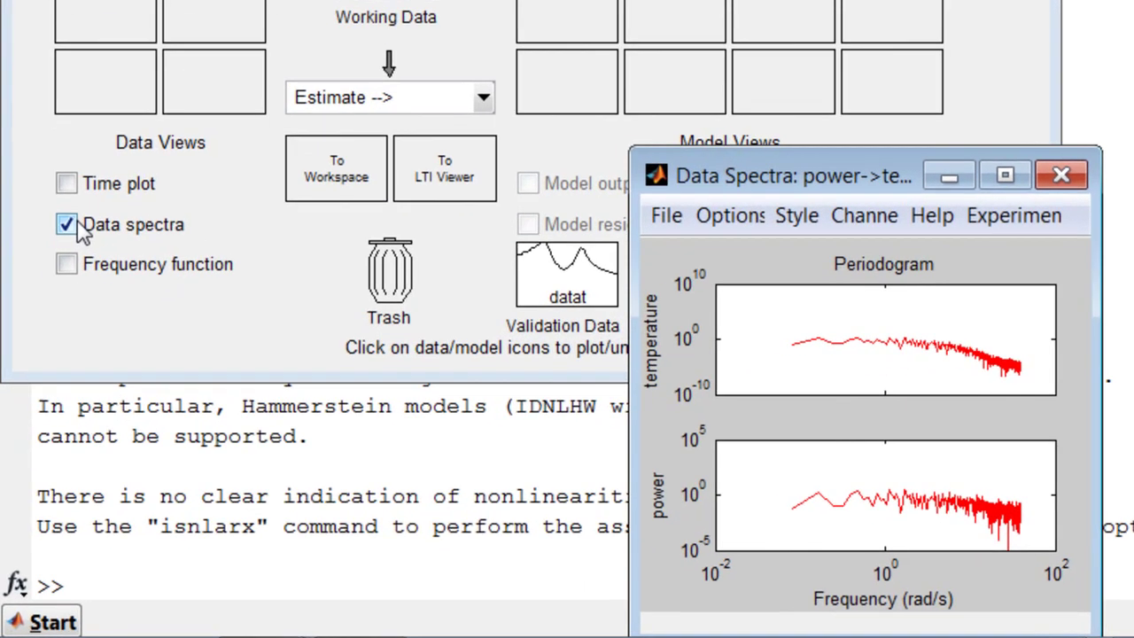
click(68, 253)
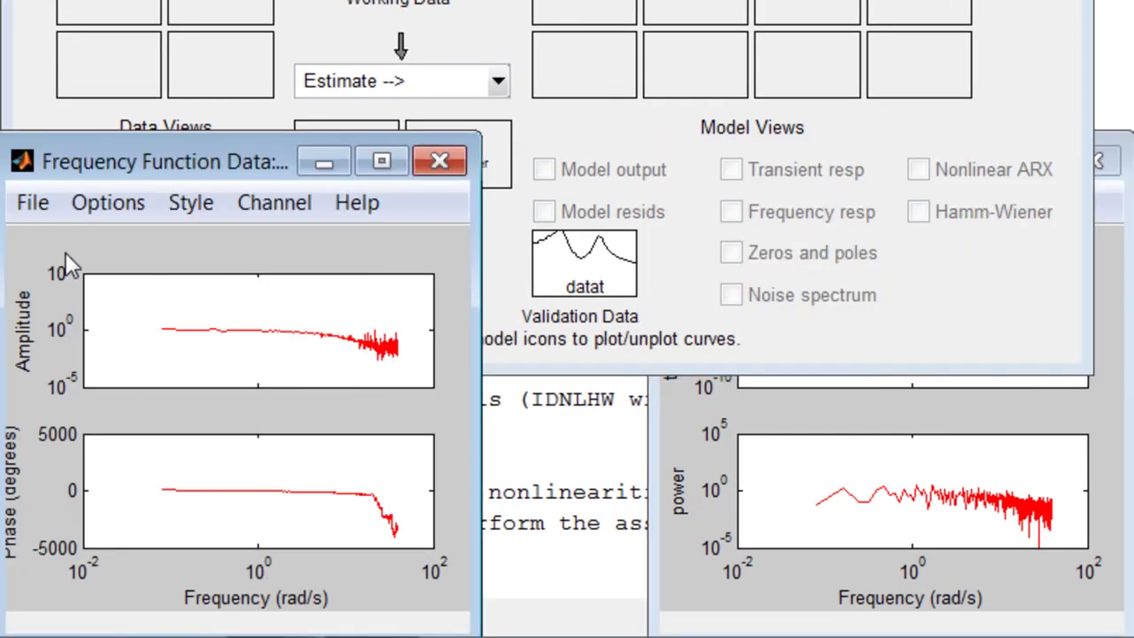